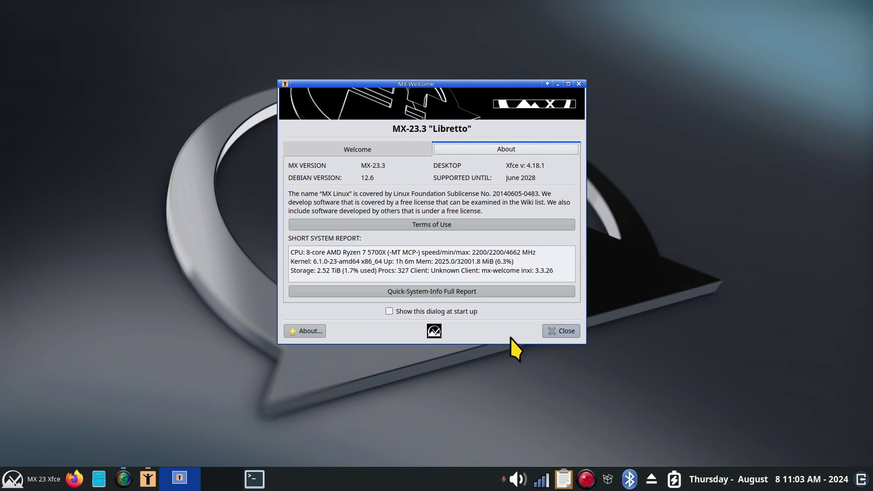
Close the MX Welcome window after reviewing its About page, leaving the desktop.
{"action": "left_click", "coordinate": [558, 332]}
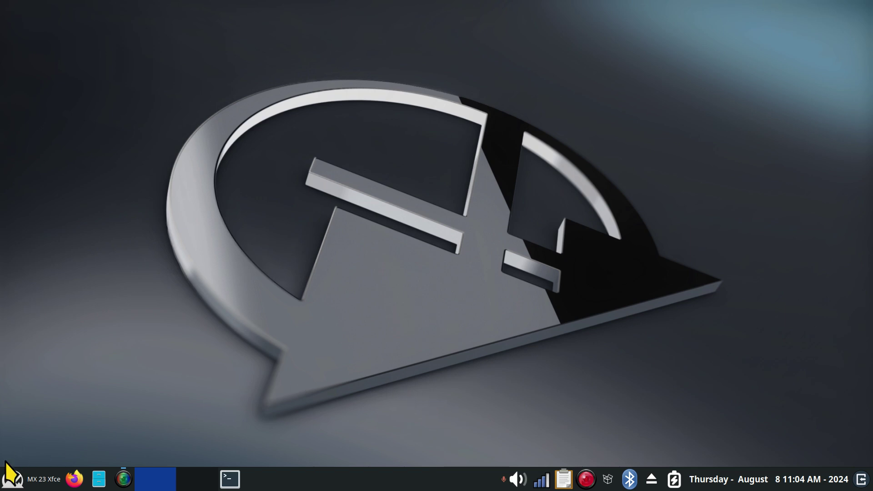
{"action": "left_click", "coordinate": [13, 477]}
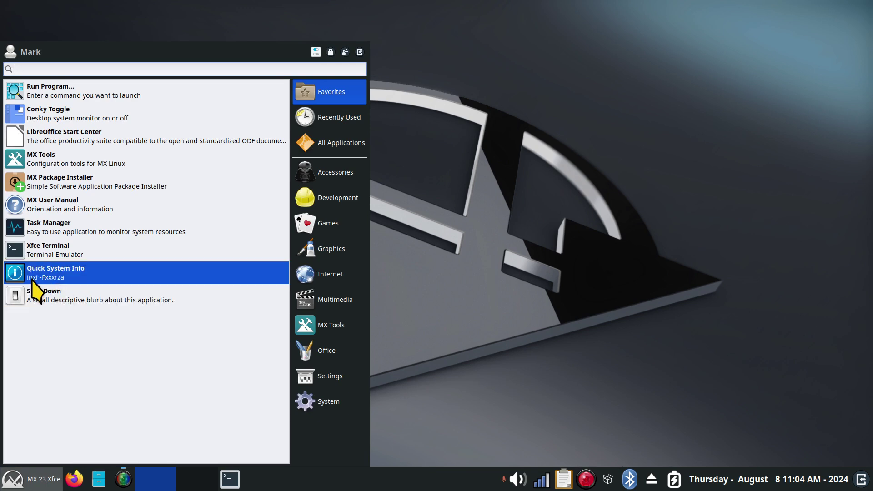
{"action": "mouse_move", "coordinate": [55, 273]}
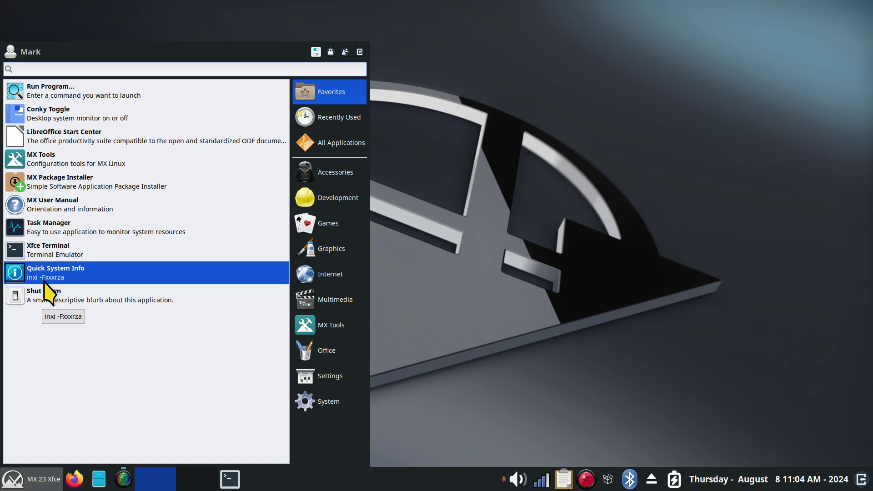
{"action": "left_click", "coordinate": [58, 251]}
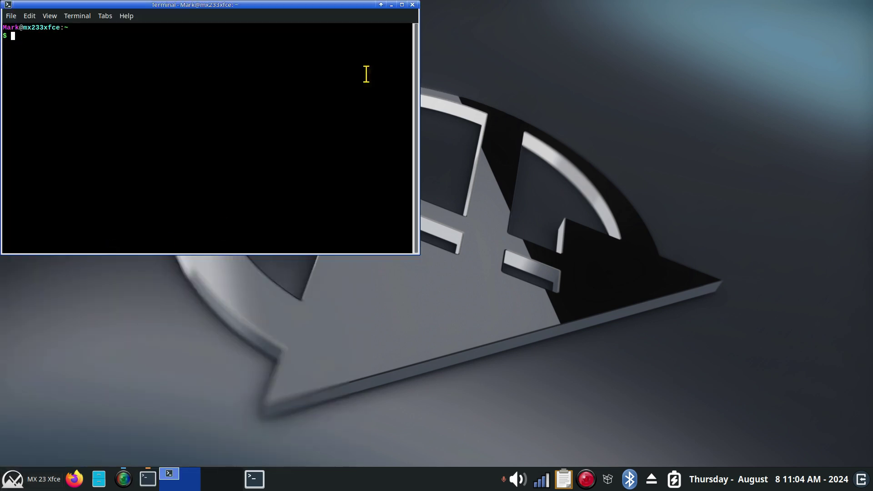
{"action": "left_click_drag", "start_coordinate": [283, 6], "coordinate": [462, 150]}
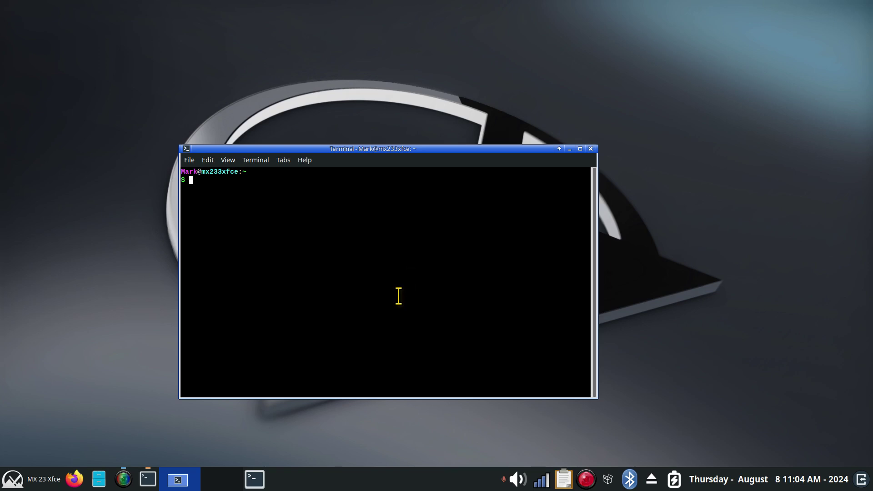
{"action": "key", "text": "ctrl+plus"}
{"action": "key", "text": "ctrl+plus"}
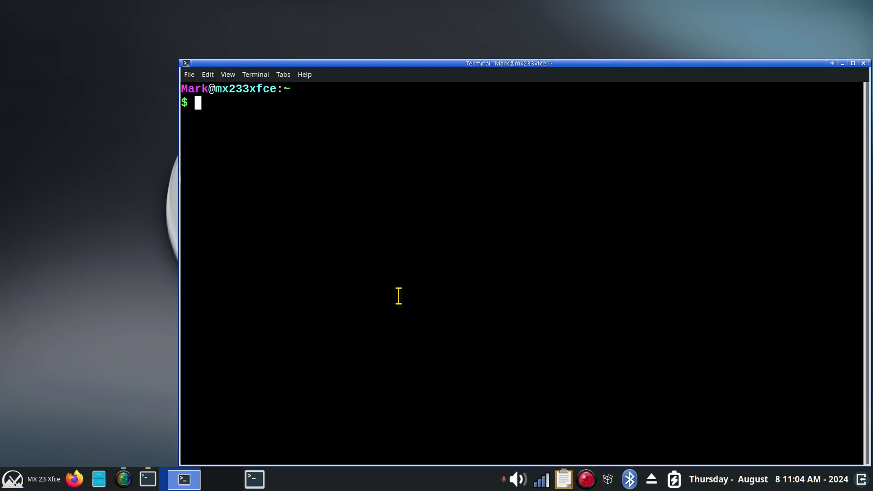
{"action": "type", "text": "inxi"}
{"action": "key", "text": "Return"}
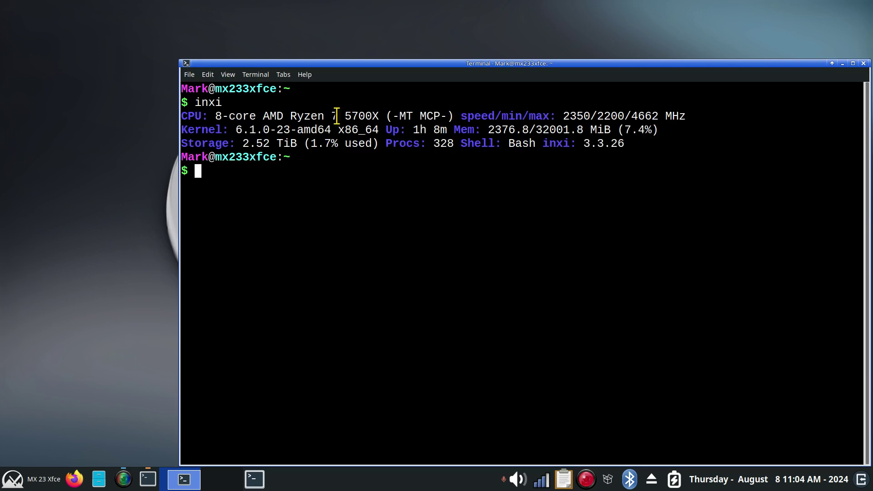
{"action": "left_click_drag", "start_coordinate": [233, 130], "coordinate": [270, 129]}
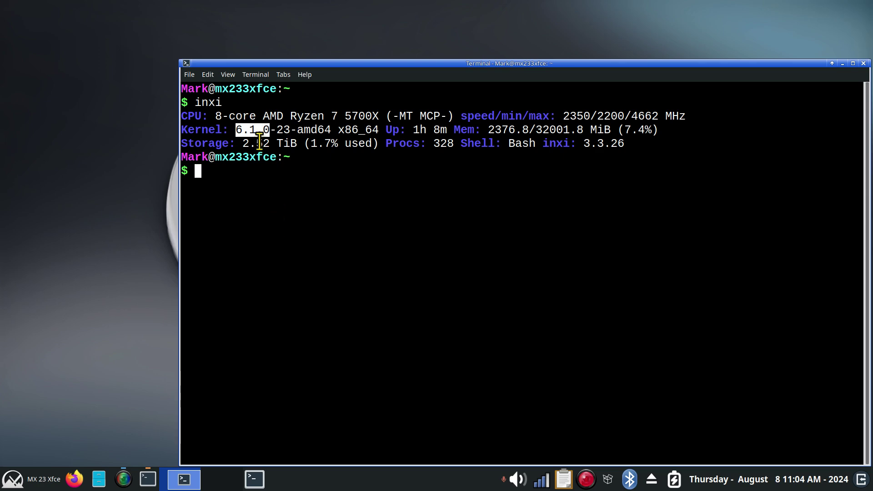
{"action": "left_click_drag", "start_coordinate": [389, 61], "coordinate": [332, 41]}
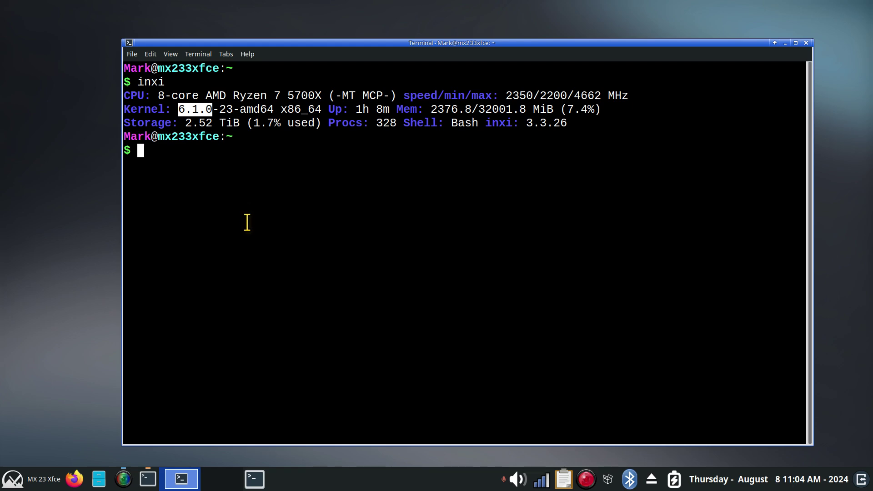
Close the terminal, launch MX Package Installer, view Enabled Repos, then return to Popular Applications.
{"action": "key", "text": "ctrl+d"}
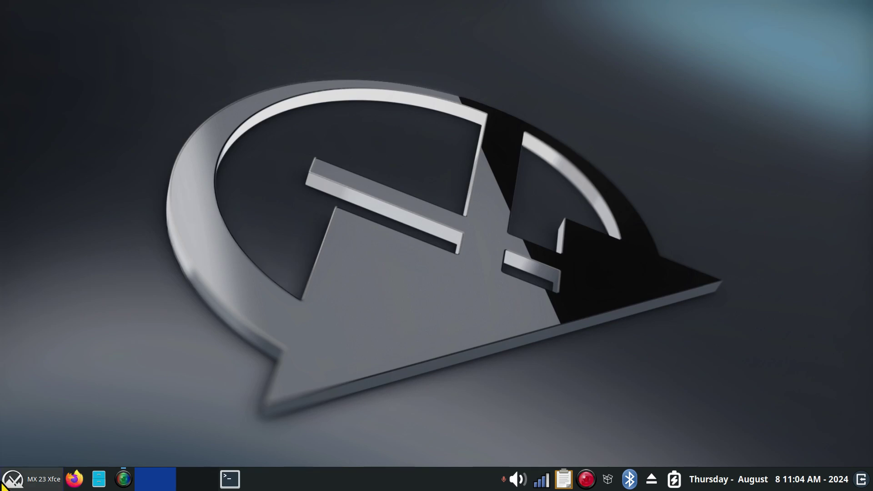
{"action": "left_click", "coordinate": [30, 467]}
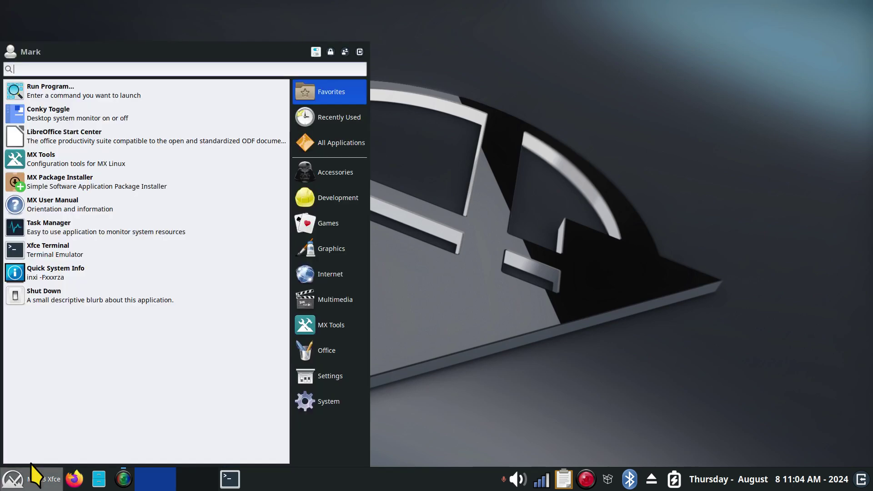
{"action": "left_click", "coordinate": [102, 181]}
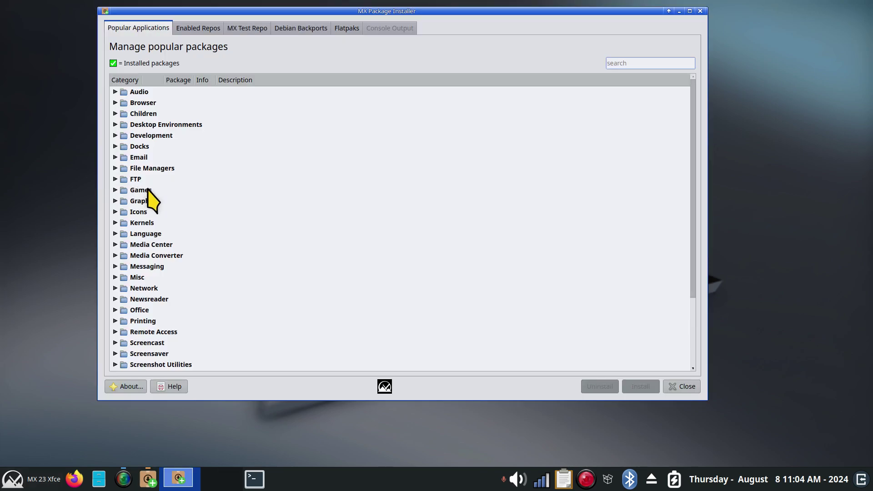
{"action": "left_click", "coordinate": [197, 28]}
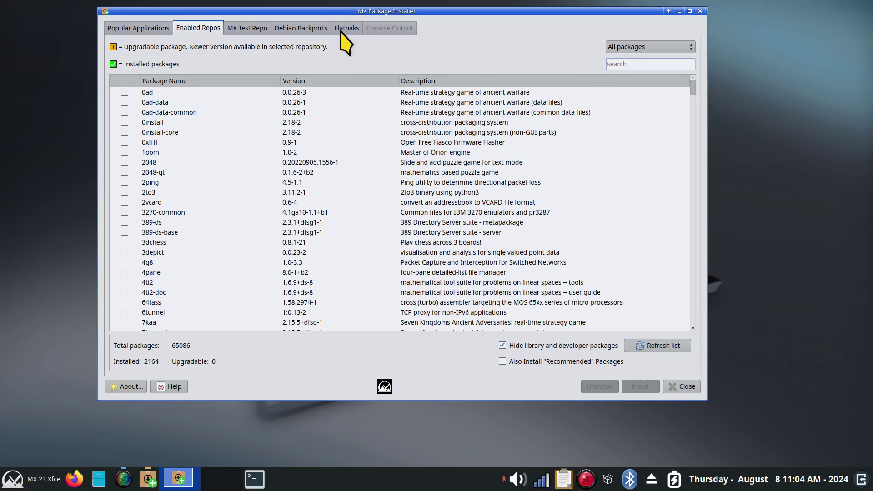
{"action": "left_click", "coordinate": [124, 31]}
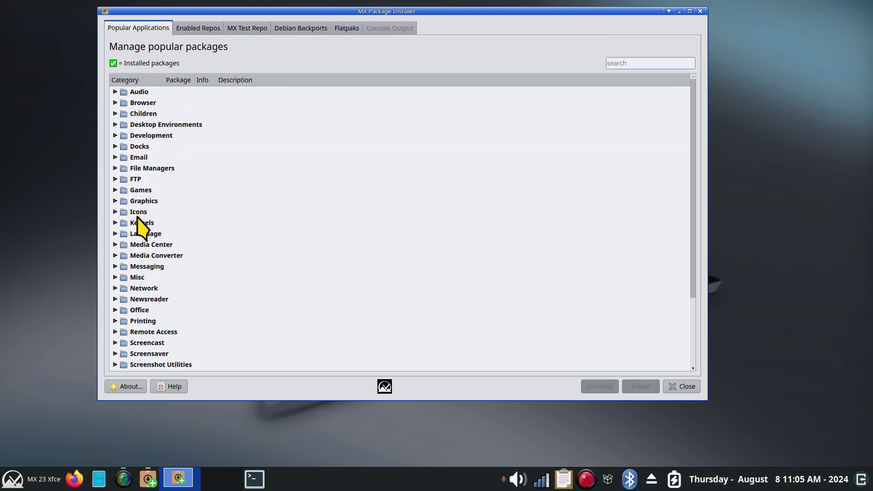
Expand the Kernels category and highlight the Liquorix 6.3.9-1 and 6.9.12-2 entries.
{"action": "left_click", "coordinate": [114, 223]}
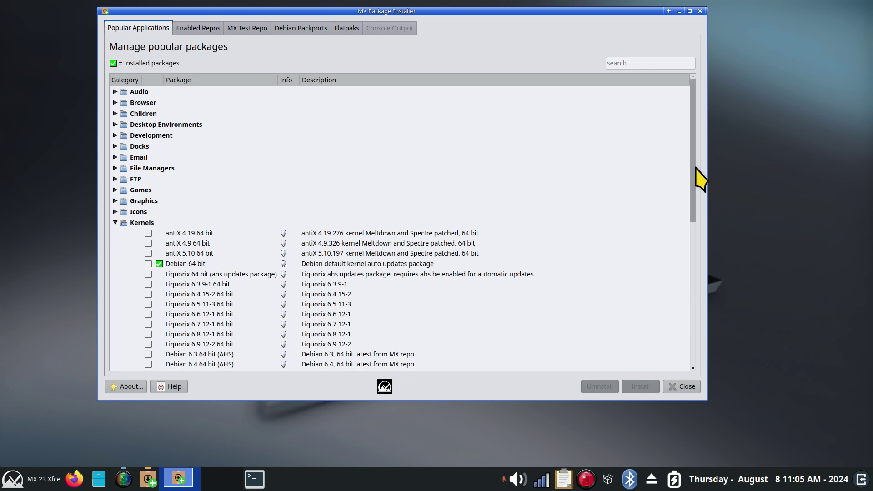
{"action": "scroll", "coordinate": [695, 177], "scroll_direction": "down", "scroll_amount": 2}
{"action": "scroll", "coordinate": [697, 196], "scroll_direction": "down", "scroll_amount": 1}
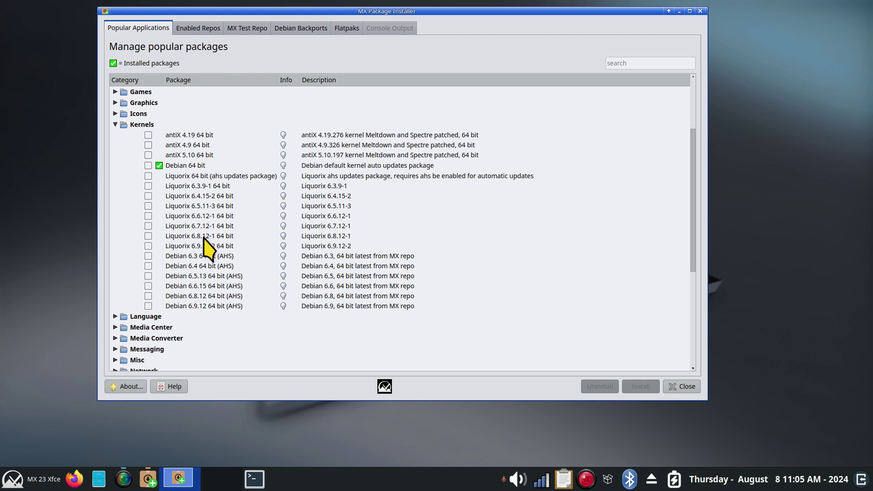
{"action": "left_click", "coordinate": [196, 187]}
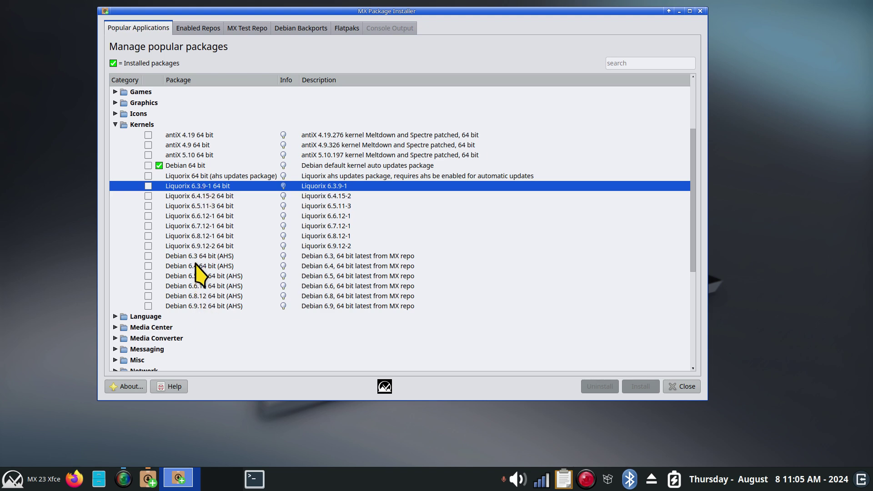
{"action": "left_click", "coordinate": [196, 247]}
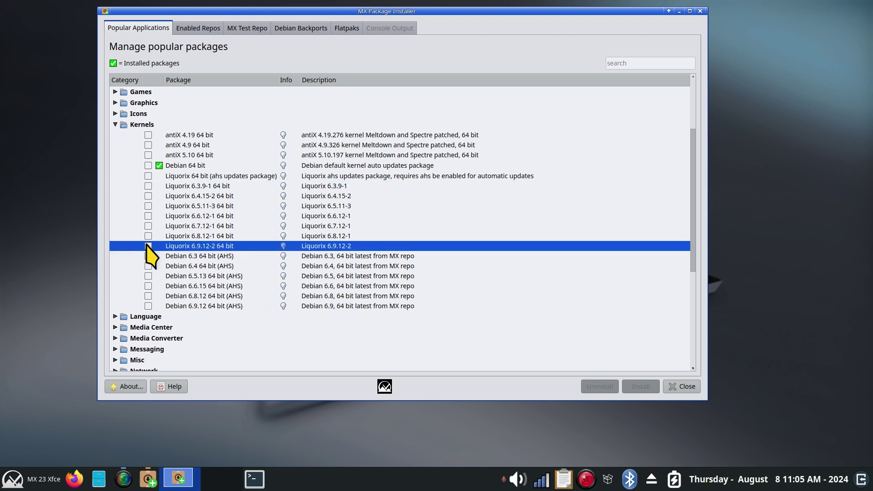
Tick and untick Liquorix 6.9.12-2 64 bit, then close MX Package Installer.
{"action": "left_click", "coordinate": [148, 245]}
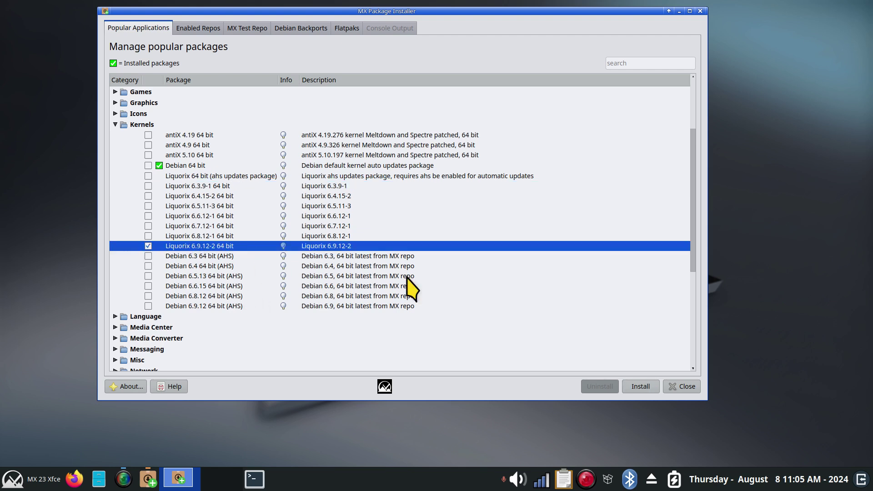
{"action": "left_click", "coordinate": [149, 246]}
{"action": "left_click", "coordinate": [700, 12]}
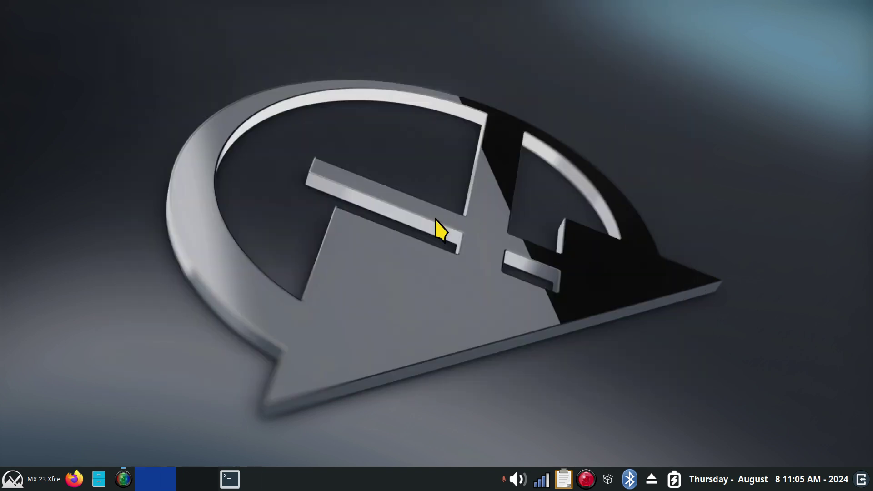